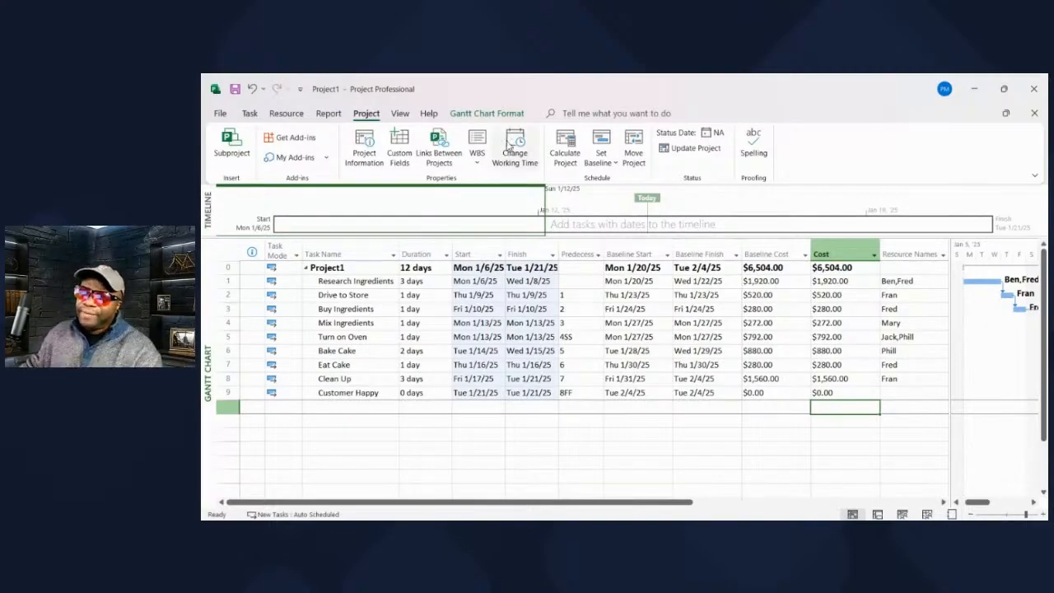
# Move the Actual Cost column so it sits directly after the Cost column in the task table.
pyautogui.moveTo(557, 494); pyautogui.dragTo(672, 508)
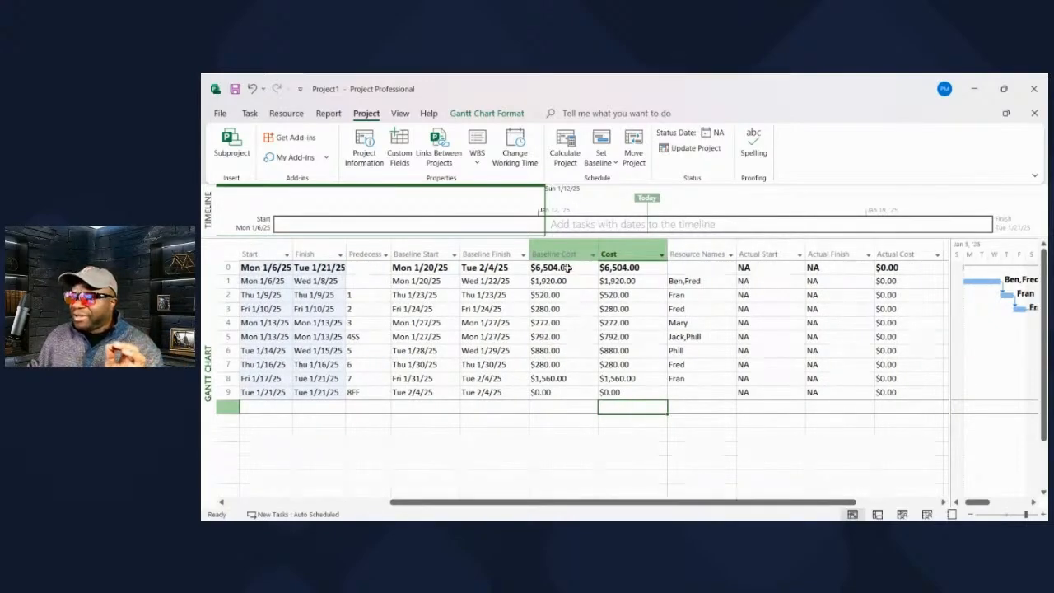
pyautogui.click(630, 255)
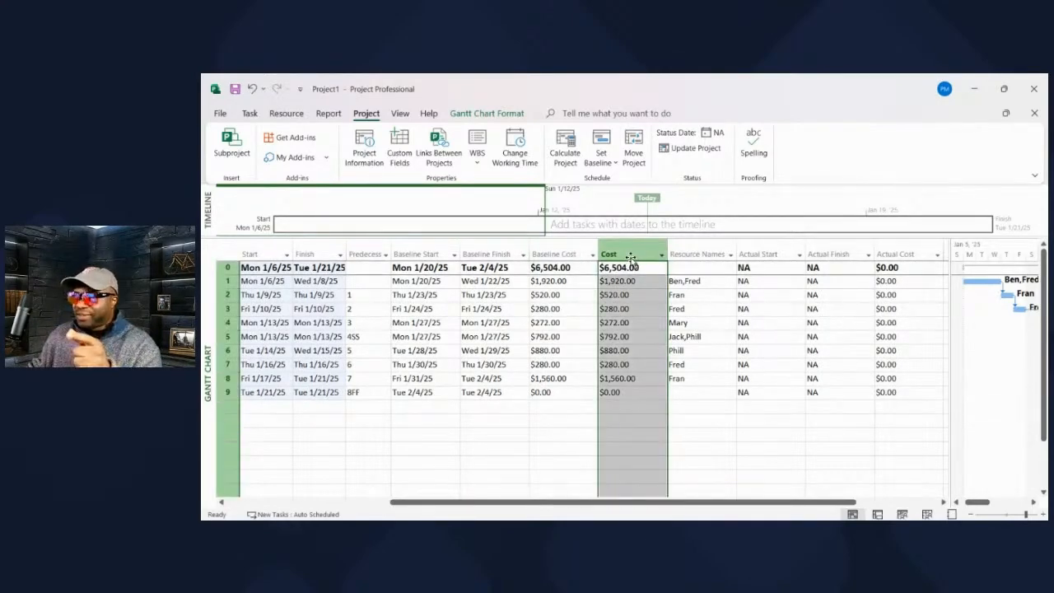
pyautogui.click(896, 255)
pyautogui.moveTo(900, 254); pyautogui.dragTo(664, 251)
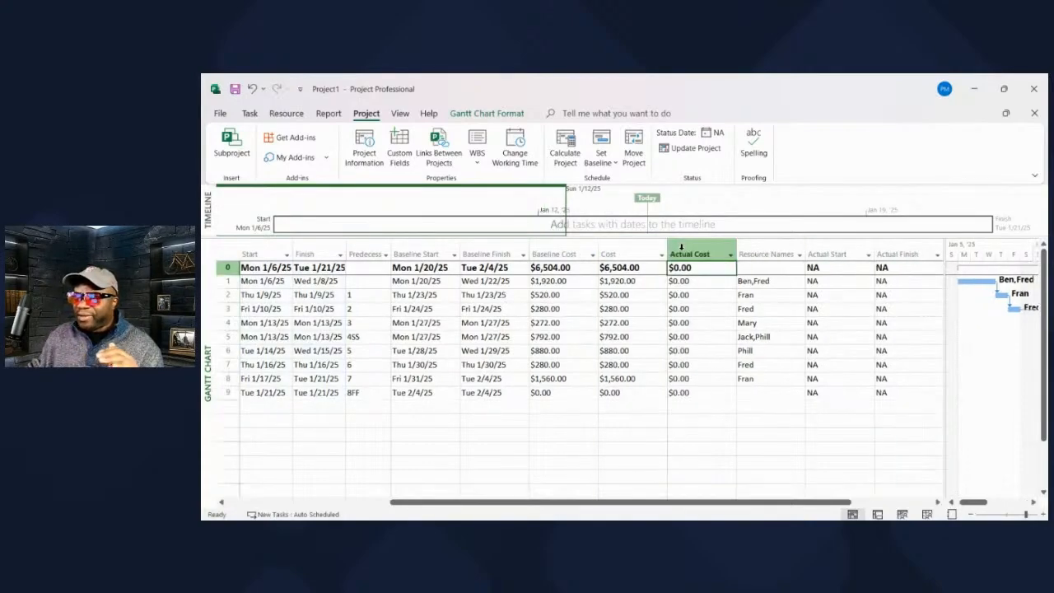
pyautogui.click(694, 245)
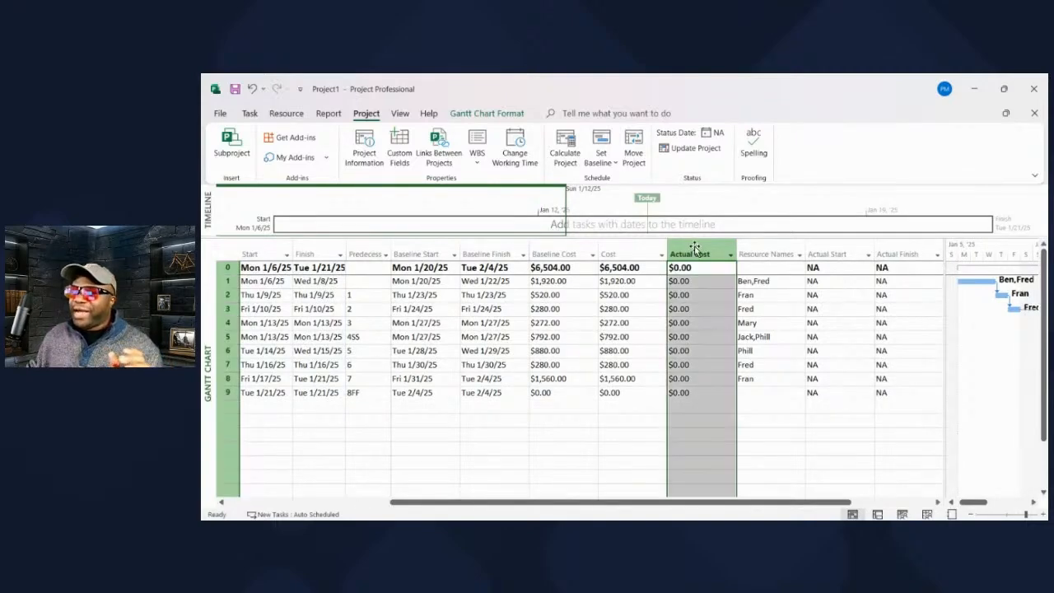
# Insert a % Complete column before Task Name and narrow it to fit its contents.
pyautogui.moveTo(581, 506); pyautogui.dragTo(417, 506)
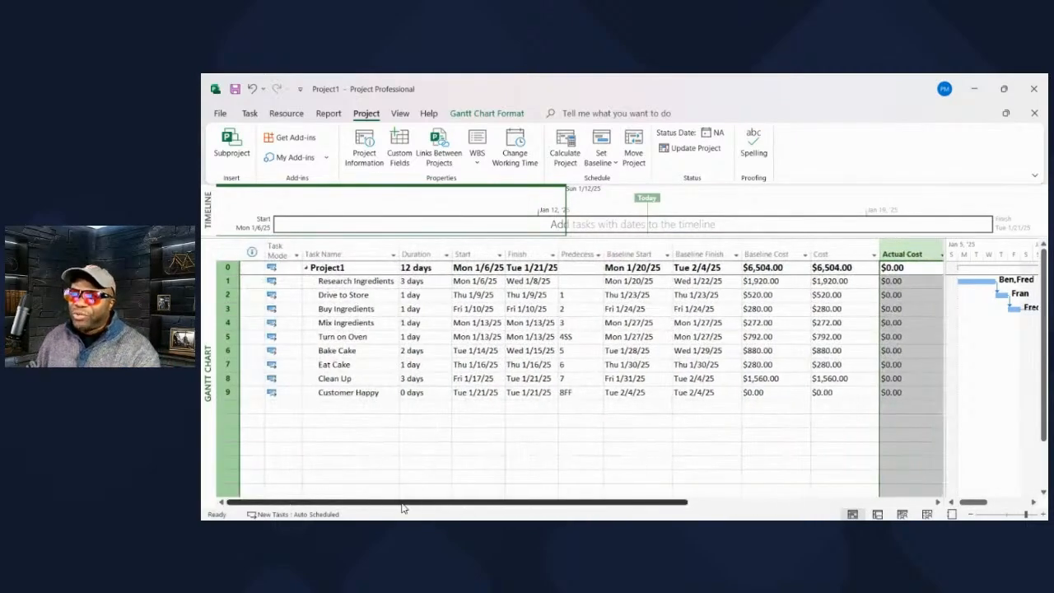
pyautogui.click(337, 254)
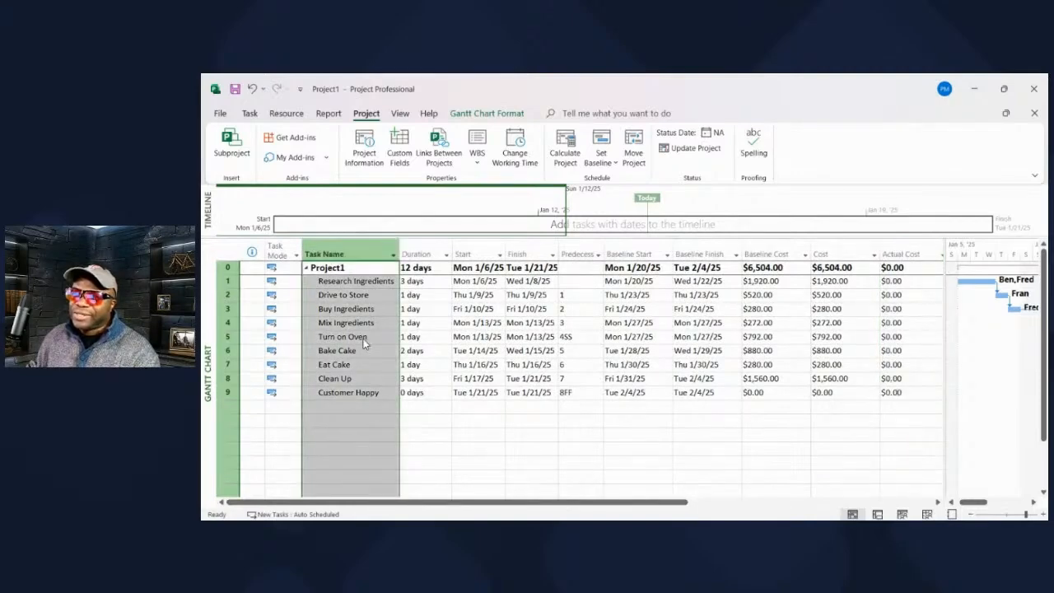
pyautogui.press('Insert')
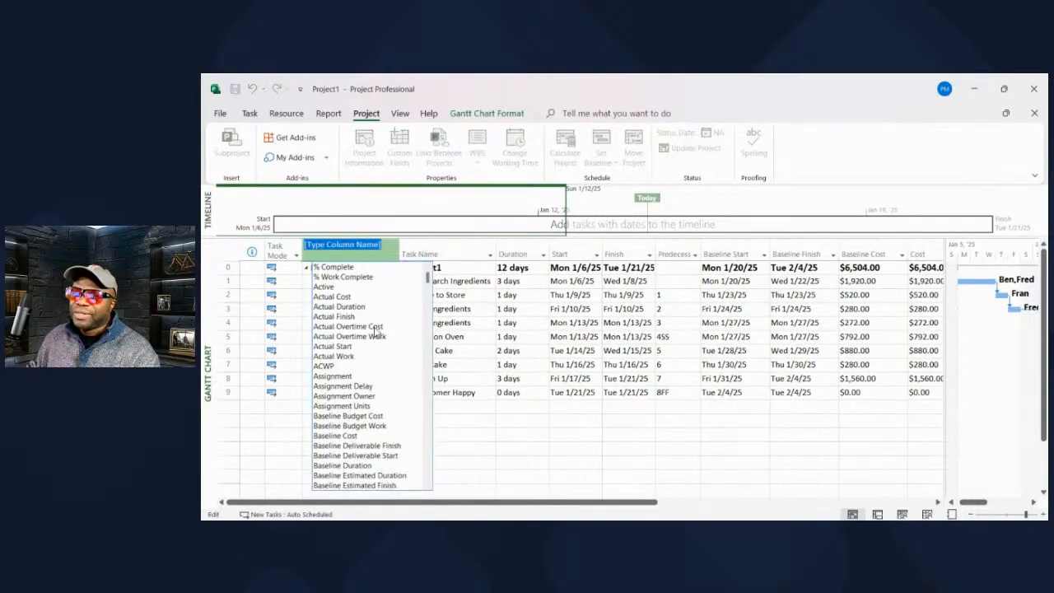
pyautogui.click(355, 269)
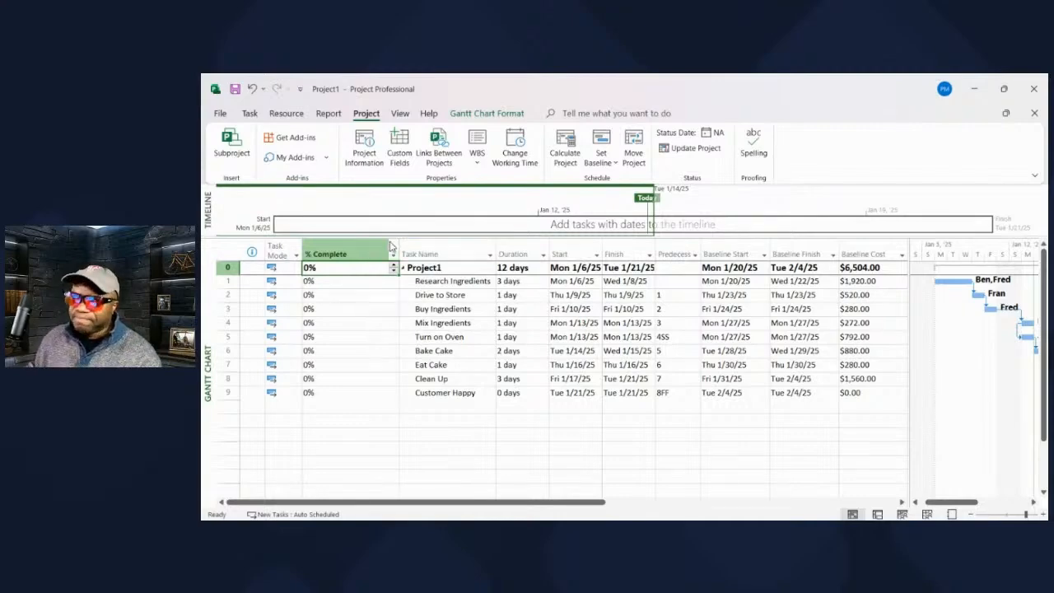
pyautogui.moveTo(398, 246); pyautogui.dragTo(352, 242)
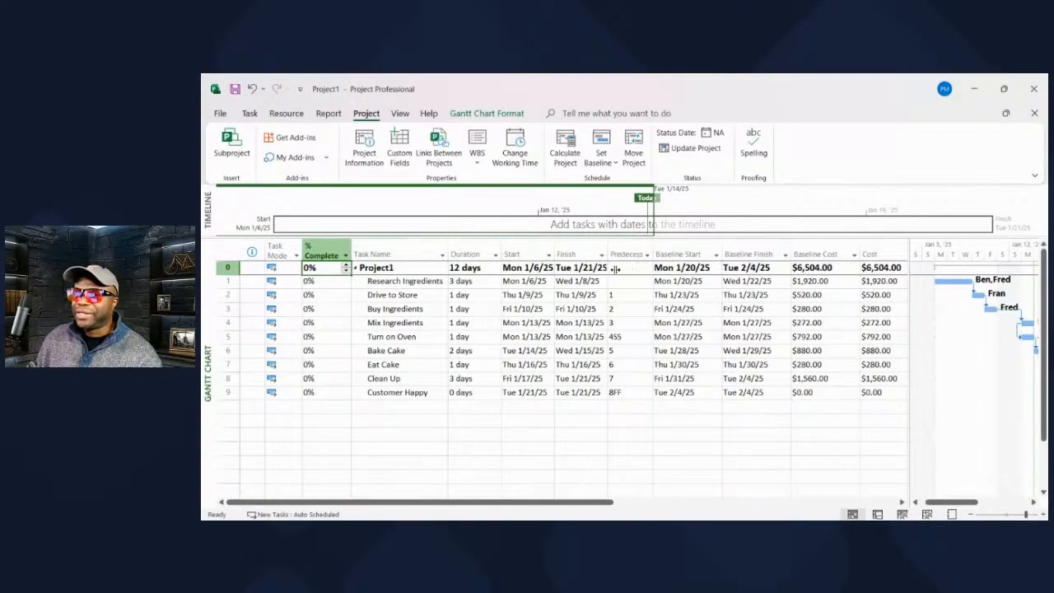
# Set the Research Ingredients task to 100% complete, keeping the cost columns in view.
pyautogui.moveTo(611, 269); pyautogui.dragTo(610, 269)
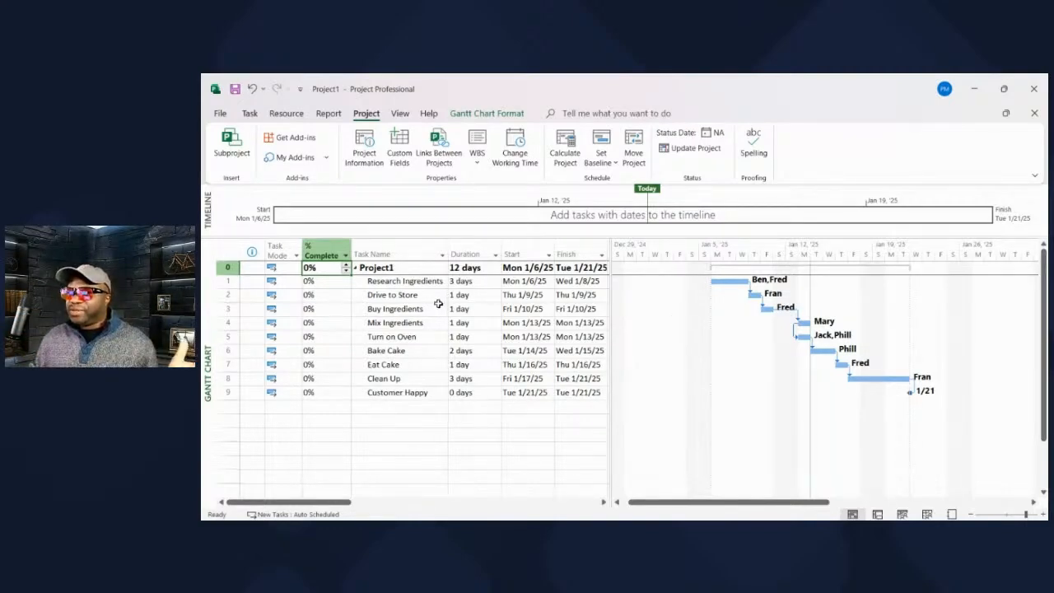
pyautogui.click(326, 283)
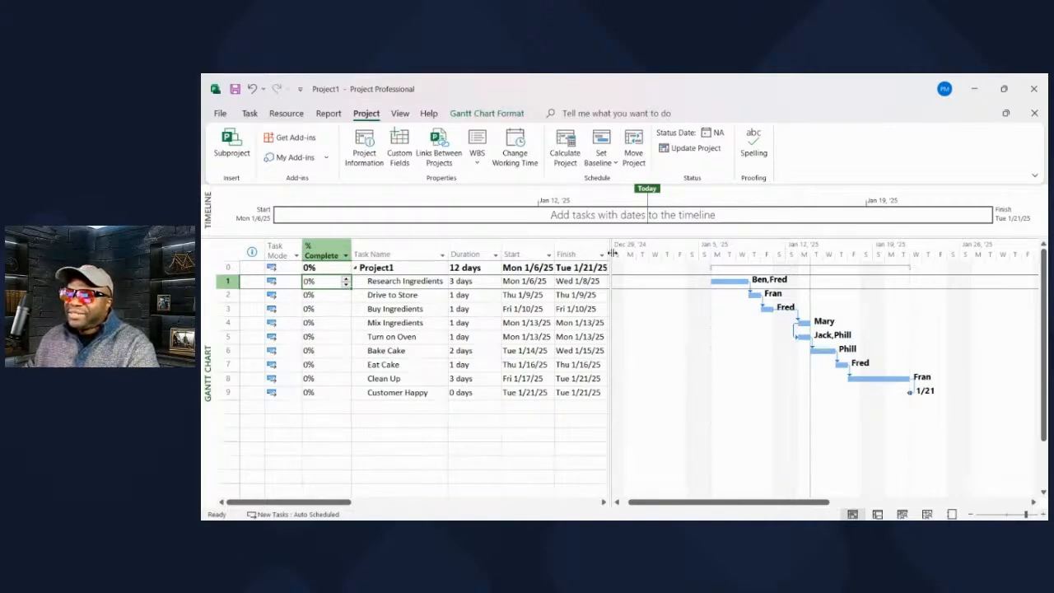
pyautogui.moveTo(611, 256); pyautogui.dragTo(614, 256)
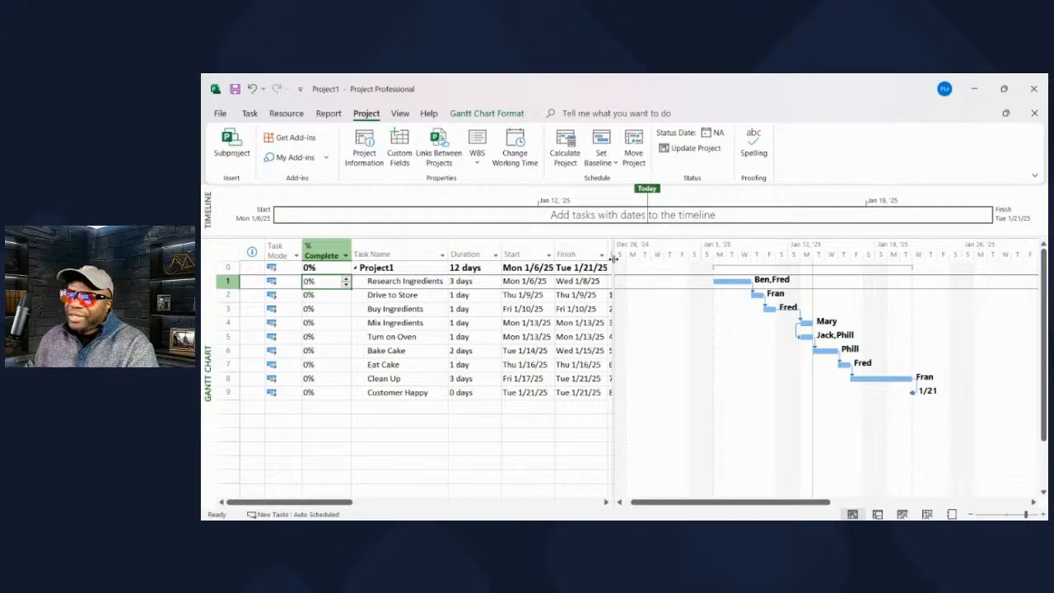
pyautogui.moveTo(861, 279); pyautogui.dragTo(861, 280)
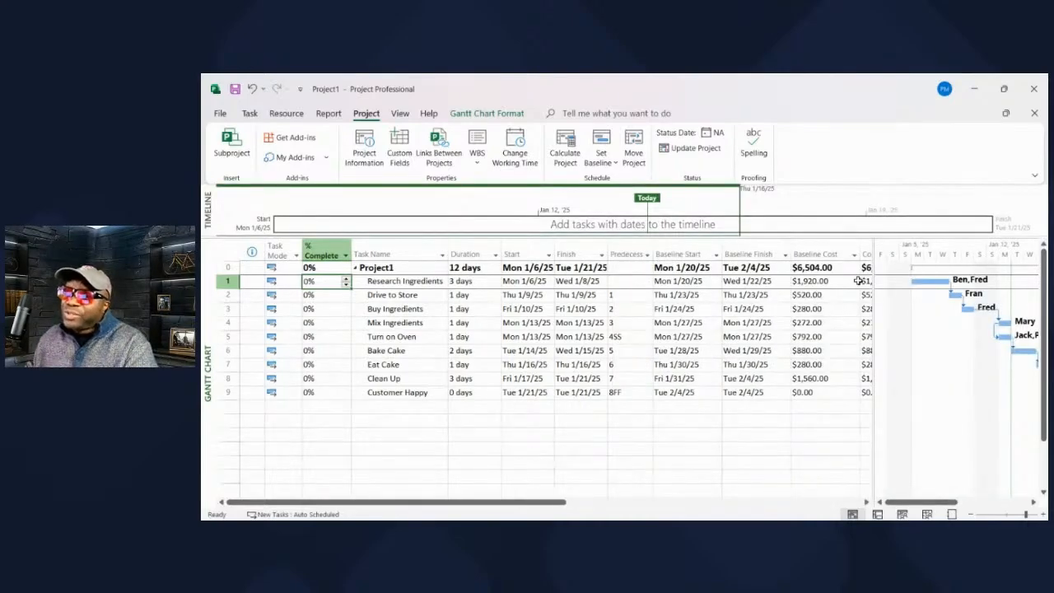
pyautogui.moveTo(563, 502); pyautogui.dragTo(661, 505)
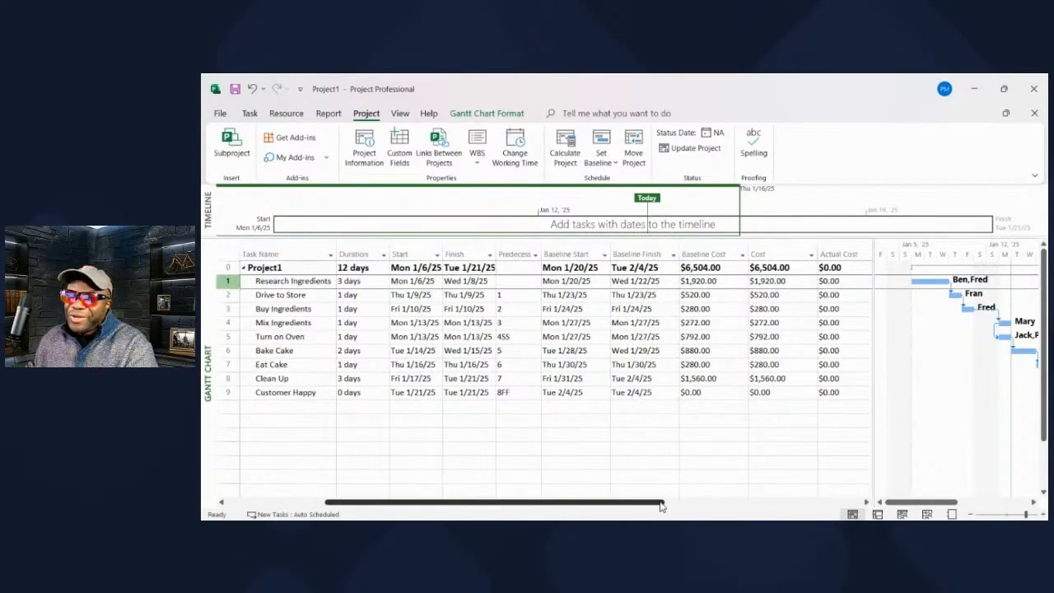
pyautogui.moveTo(593, 499); pyautogui.dragTo(524, 507)
pyautogui.moveTo(879, 331); pyautogui.dragTo(1001, 325)
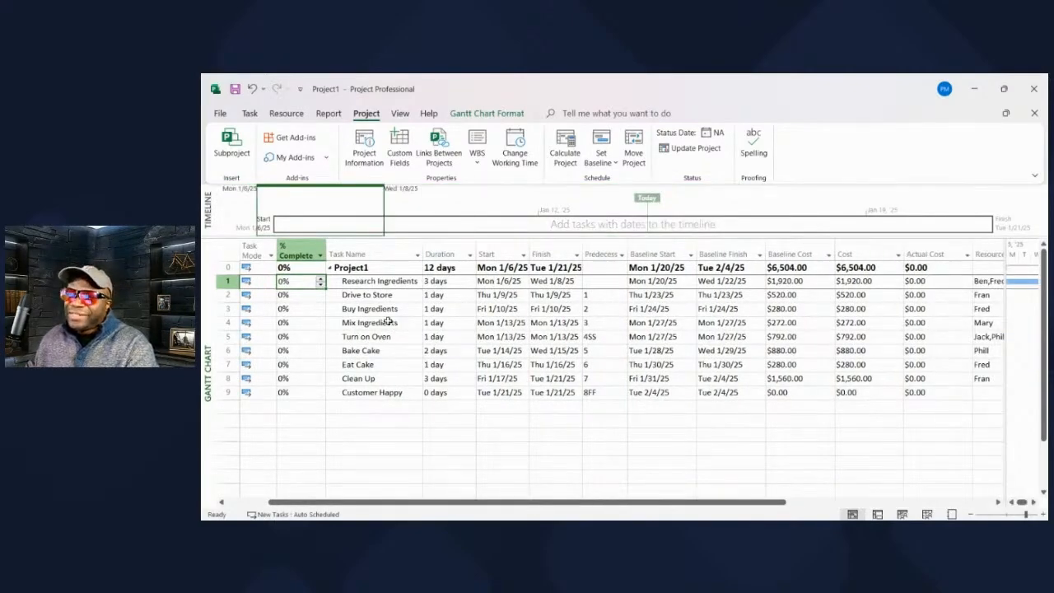
pyautogui.write('100')
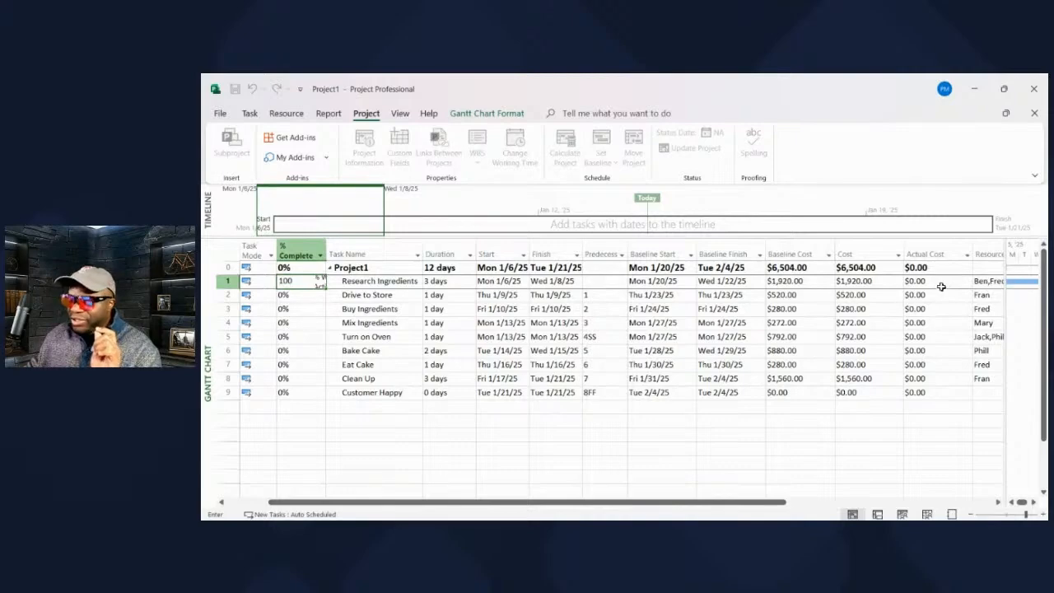
pyautogui.press('Return')
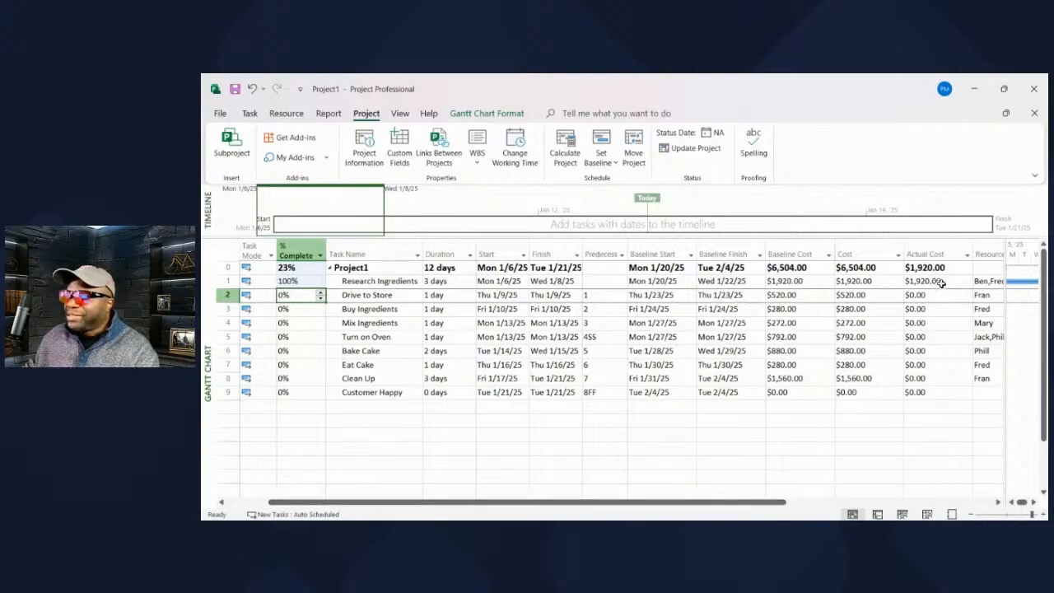
# Check the completed task's progress bar in the Gantt chart, and undo the last % Complete entry.
pyautogui.moveTo(1009, 280); pyautogui.dragTo(860, 280)
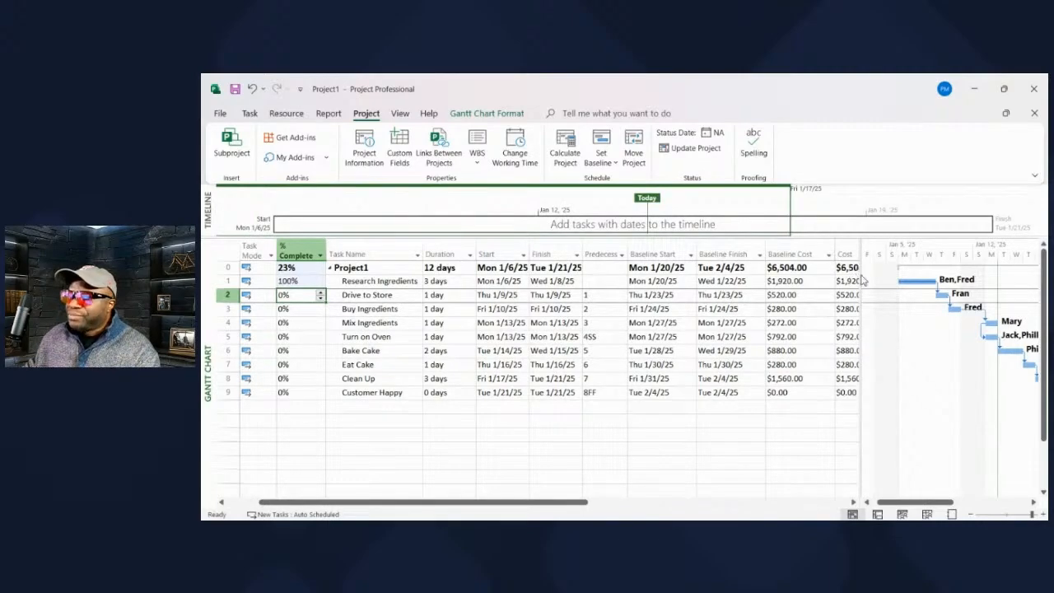
pyautogui.moveTo(942, 284); pyautogui.dragTo(984, 282)
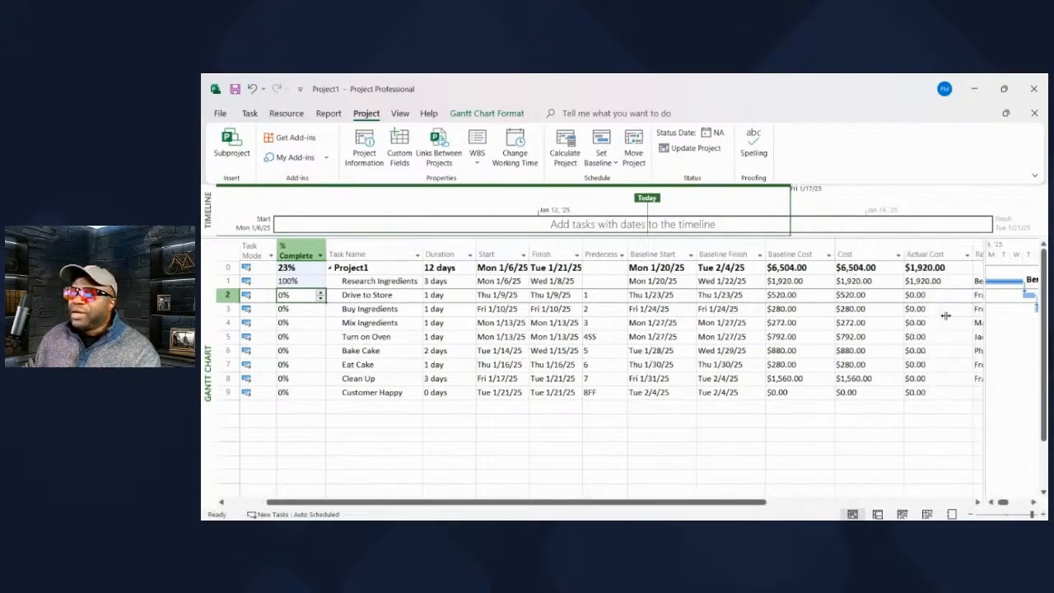
pyautogui.hotkey('ctrl', 'z')
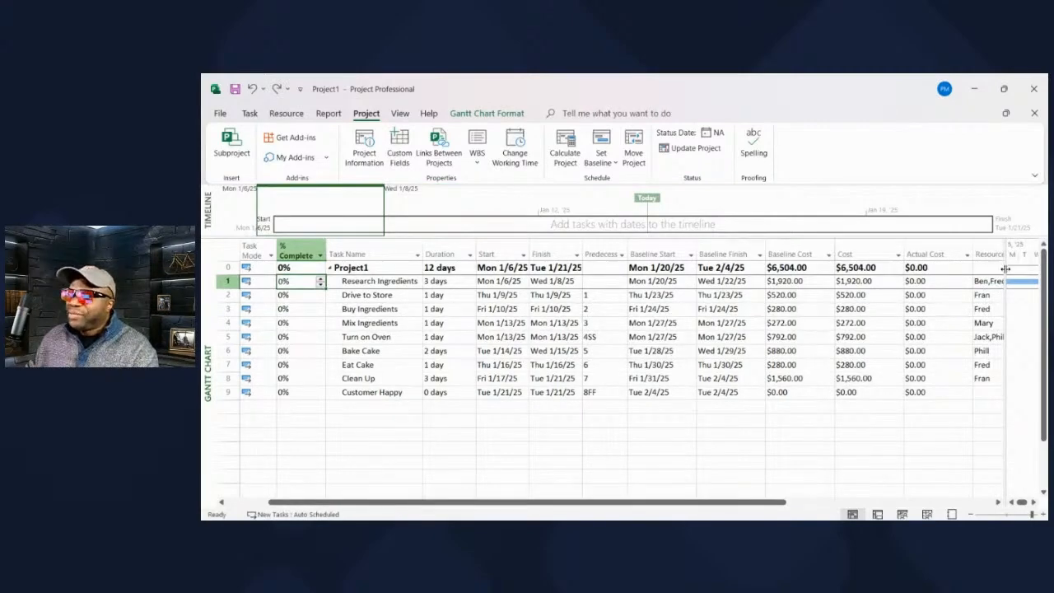
# Assign two additional people to the Research Ingredients task in its Resource Names.
pyautogui.moveTo(1006, 274); pyautogui.dragTo(776, 285)
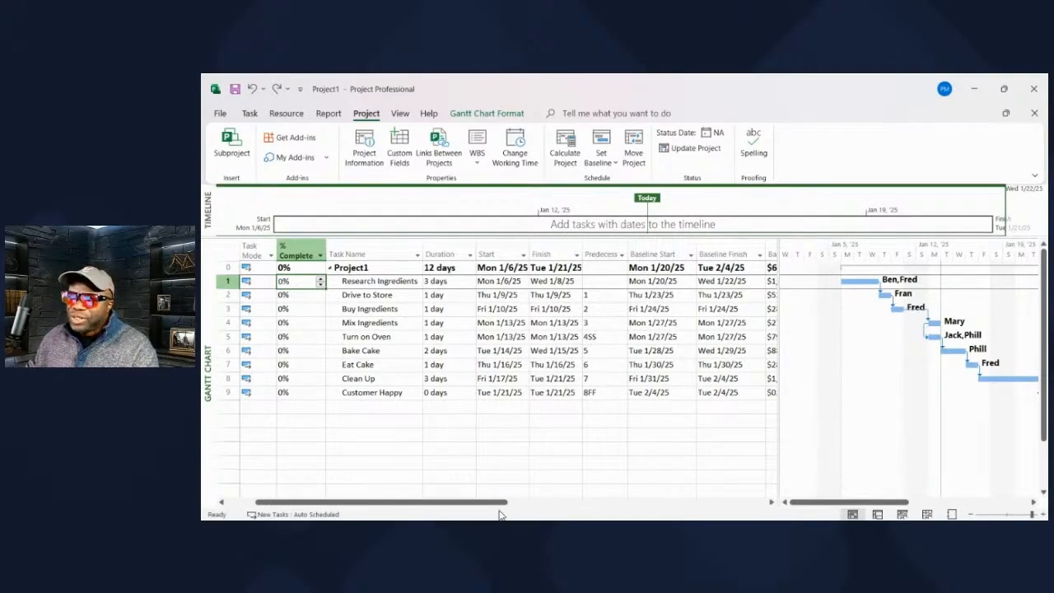
pyautogui.moveTo(482, 505); pyautogui.dragTo(651, 517)
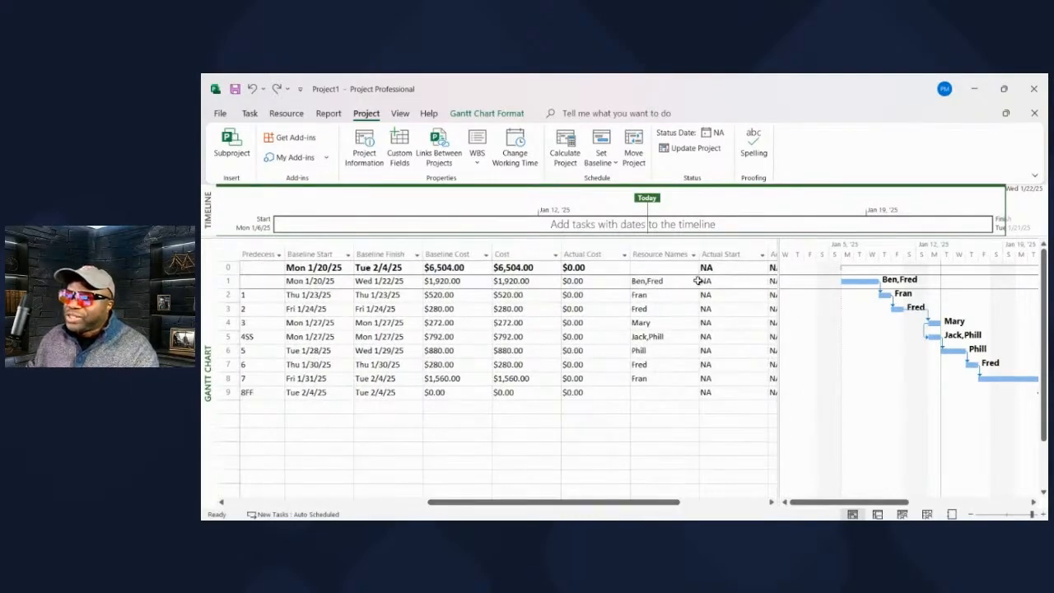
pyautogui.click(695, 282)
pyautogui.click(649, 281)
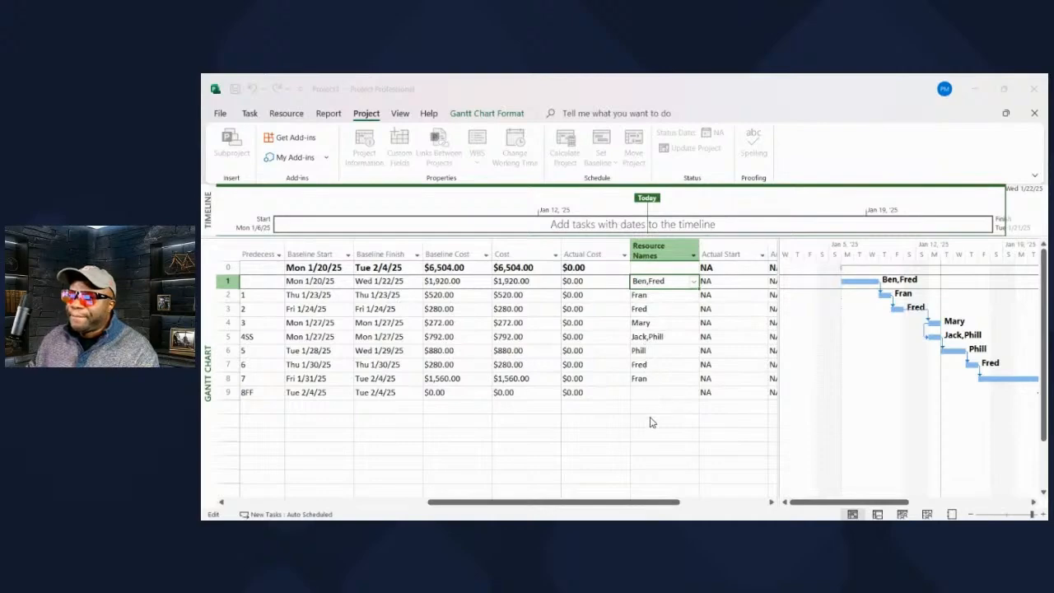
pyautogui.write(',Joe,Phill')
pyautogui.press('Return')
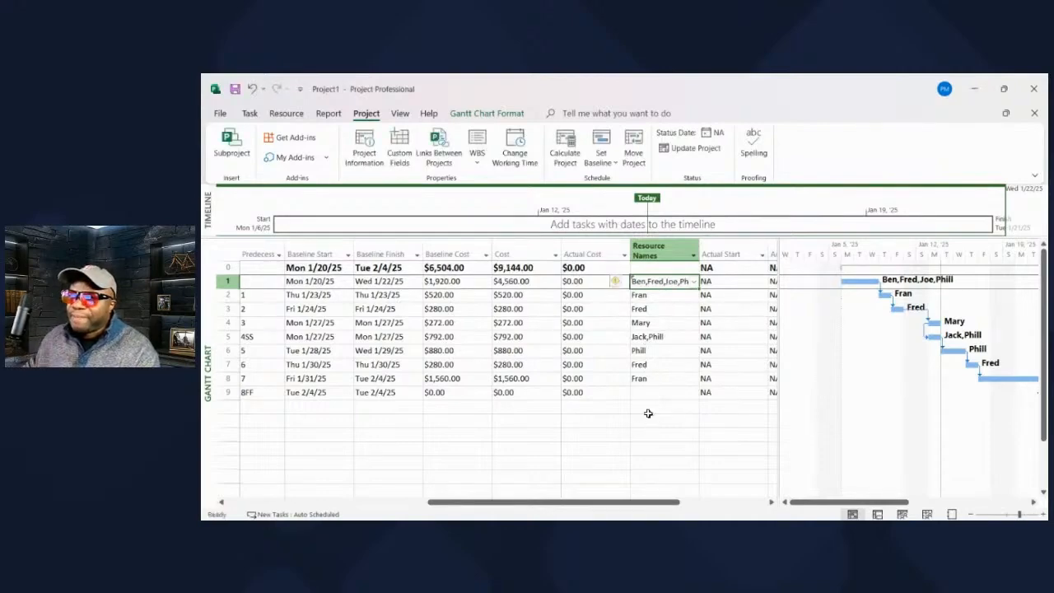
# Compare the Cost column with the Baseline Cost column.
pyautogui.moveTo(582, 502); pyautogui.dragTo(525, 502)
pyautogui.click(625, 254)
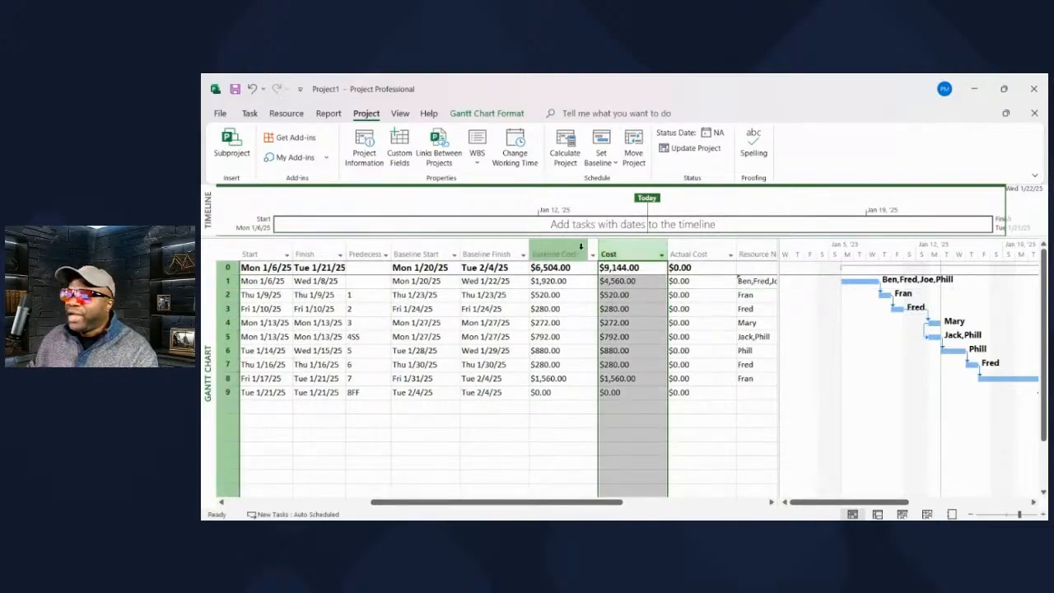
pyautogui.click(569, 247)
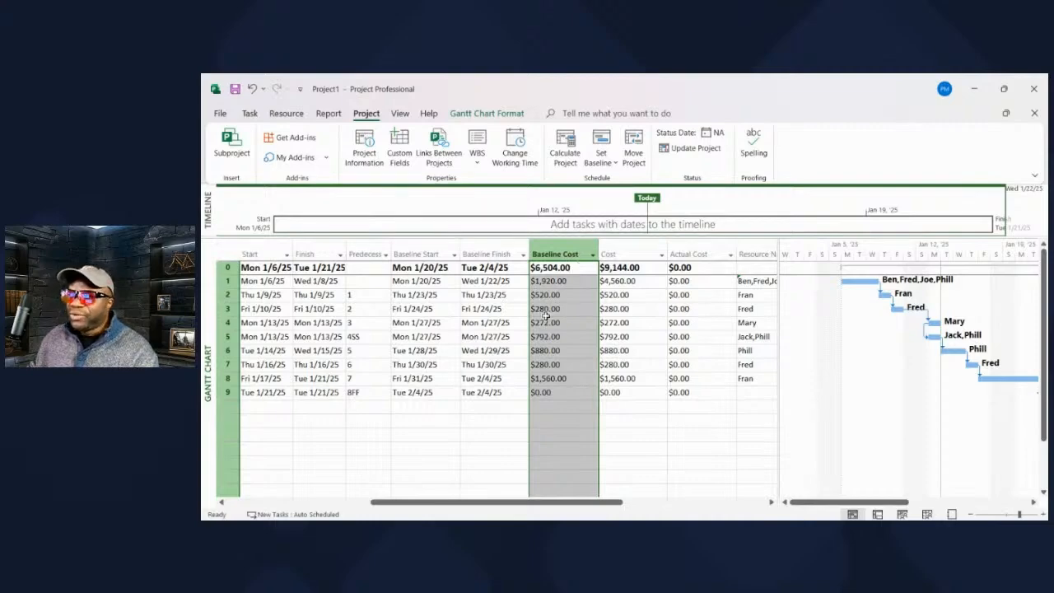
# Mark the Research Ingredients task as 100% complete with the additional resources assigned.
pyautogui.moveTo(488, 504); pyautogui.dragTo(445, 504)
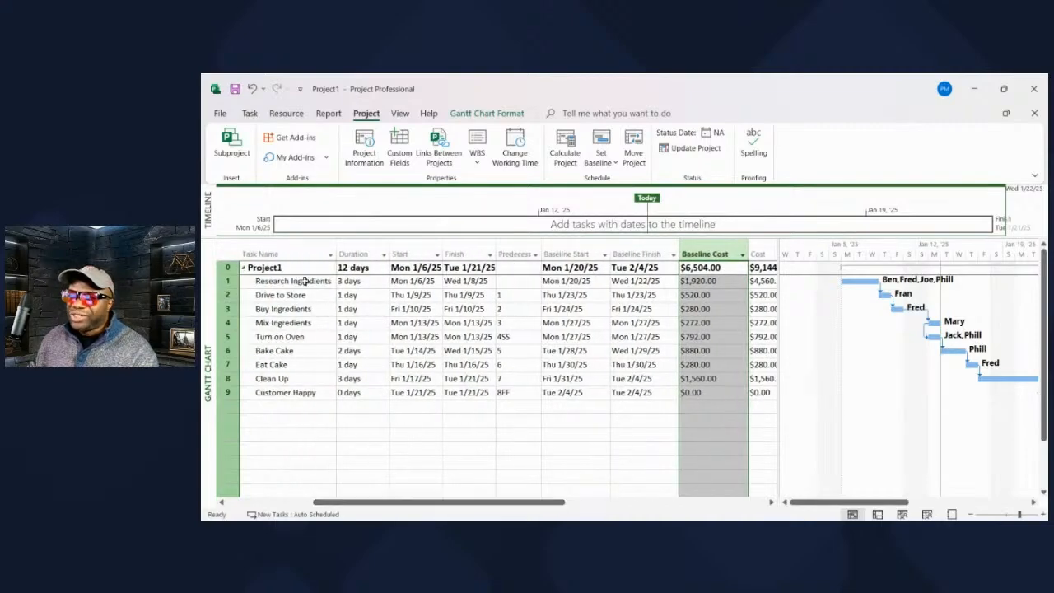
pyautogui.moveTo(357, 507); pyautogui.dragTo(247, 508)
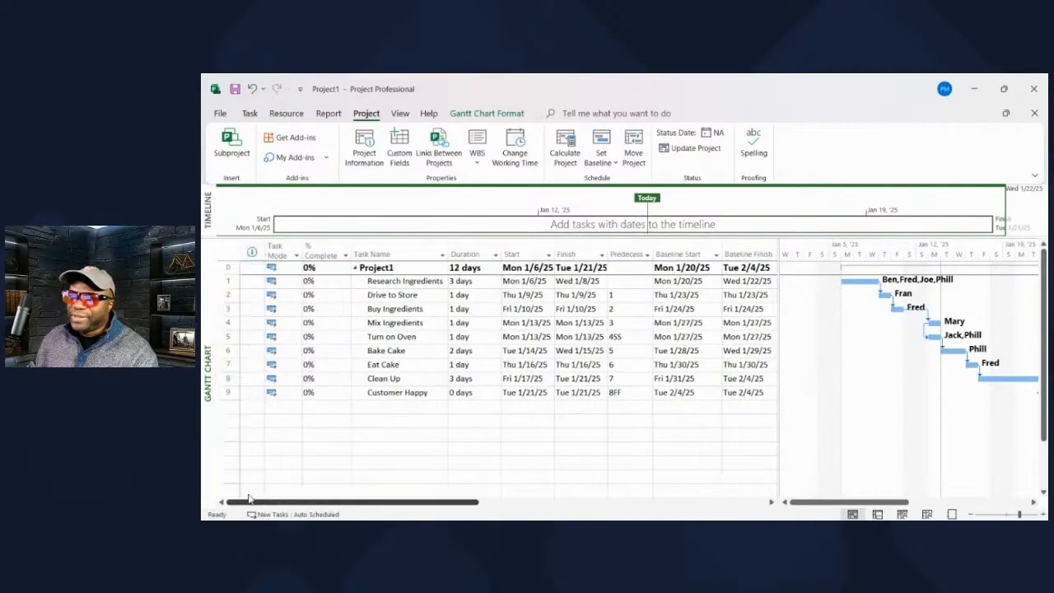
pyautogui.click(320, 282)
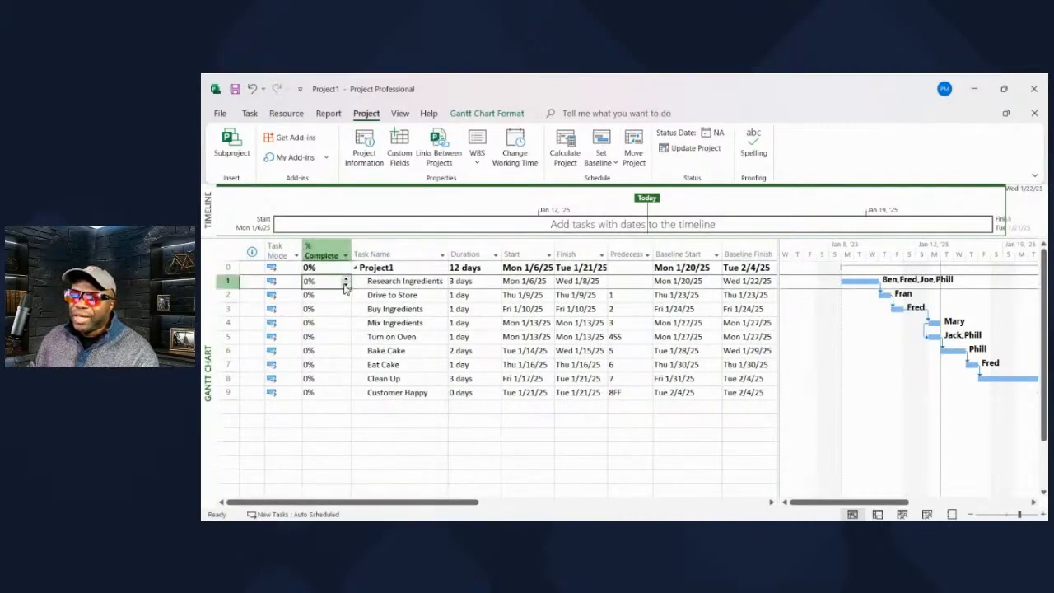
pyautogui.write('100')
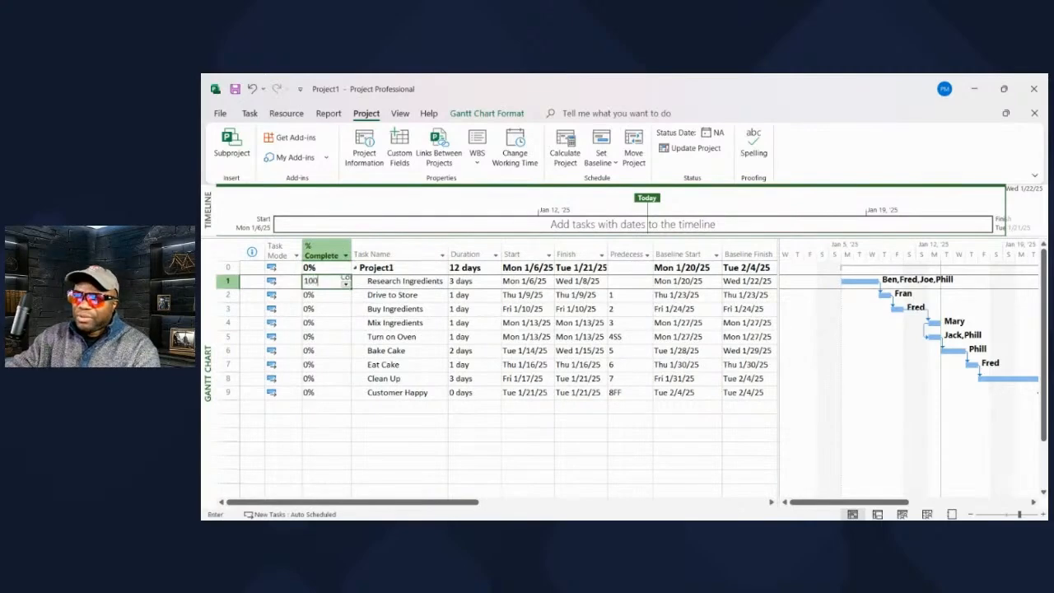
pyautogui.press('Return')
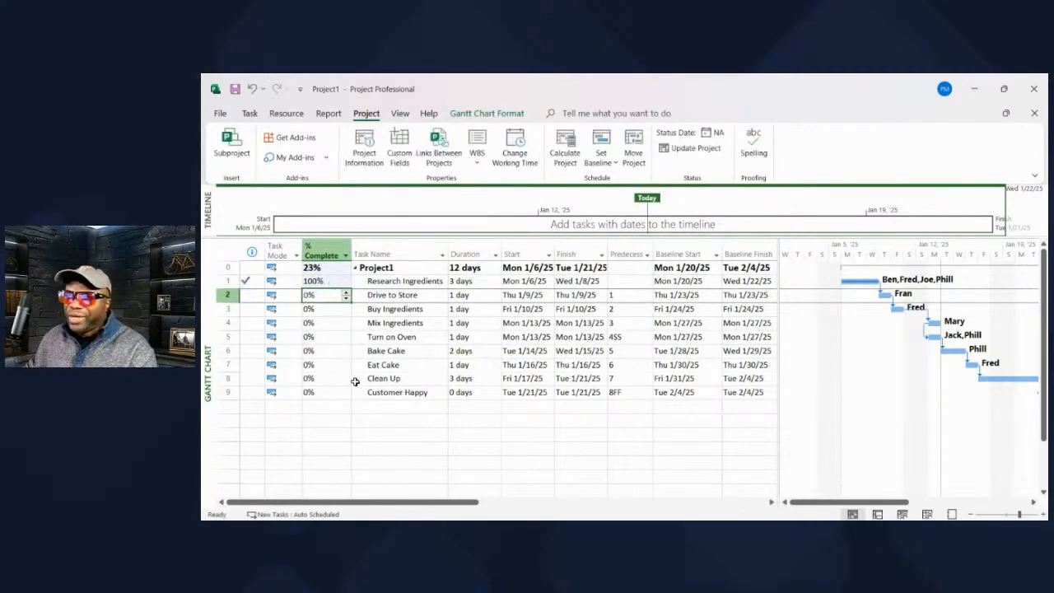
# Examine the Actual Cost, Cost and Baseline Cost of the Research Ingredients task.
pyautogui.moveTo(384, 502); pyautogui.dragTo(652, 520)
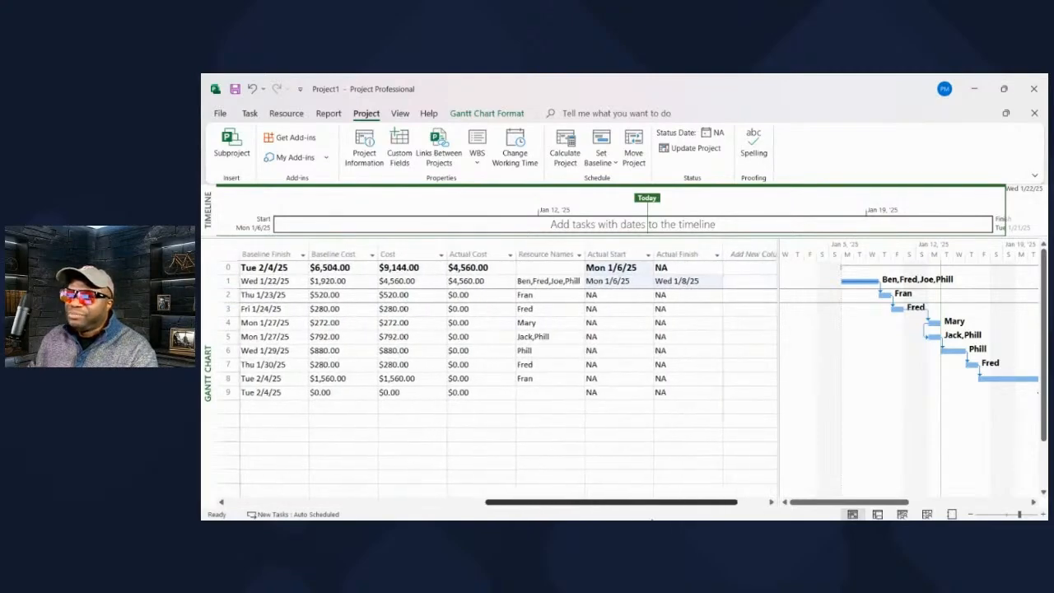
pyautogui.click(473, 285)
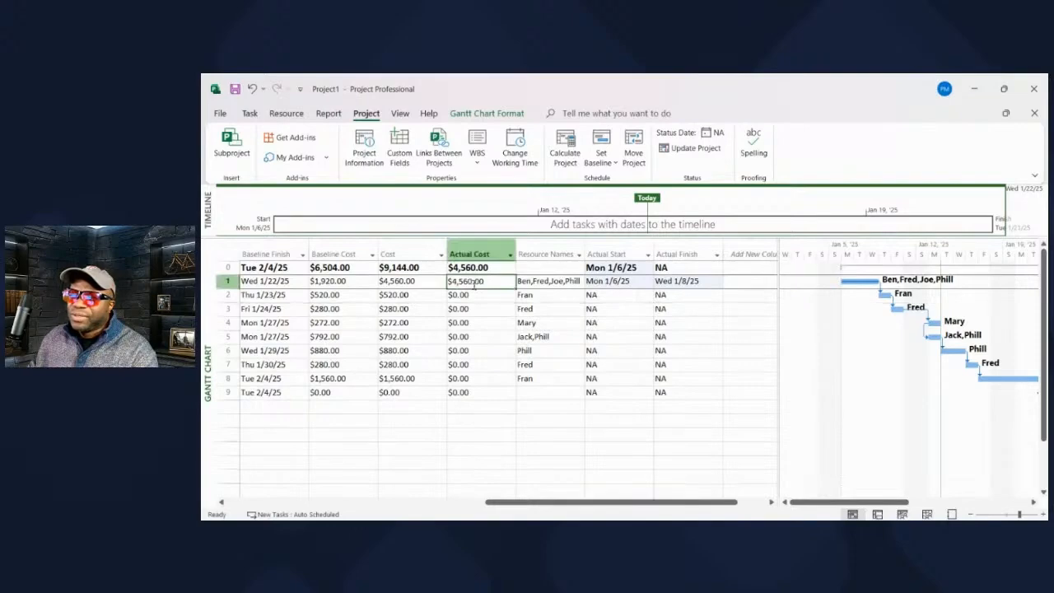
pyautogui.click(421, 284)
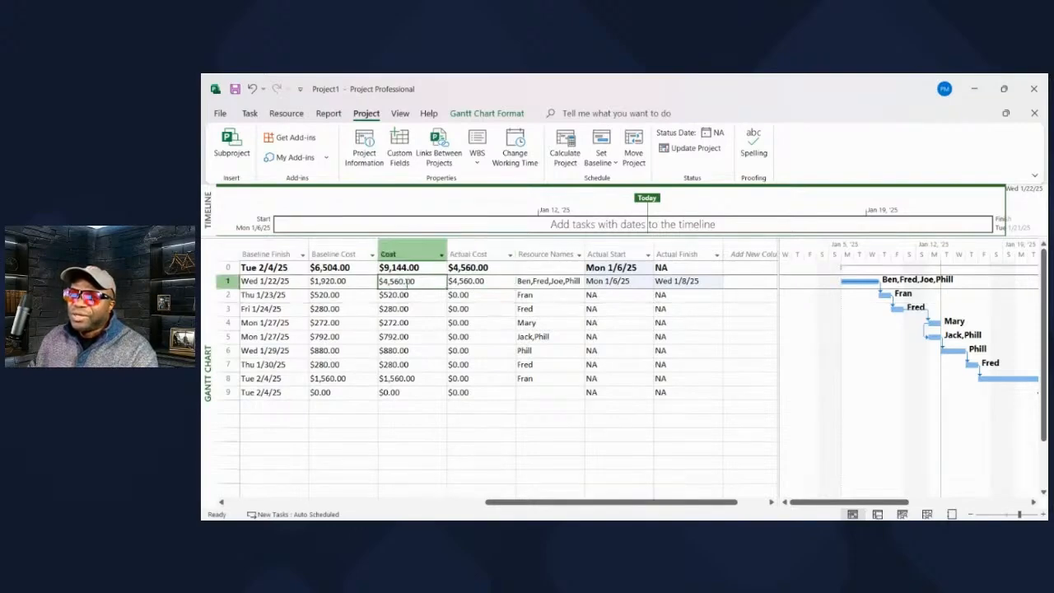
pyautogui.click(355, 281)
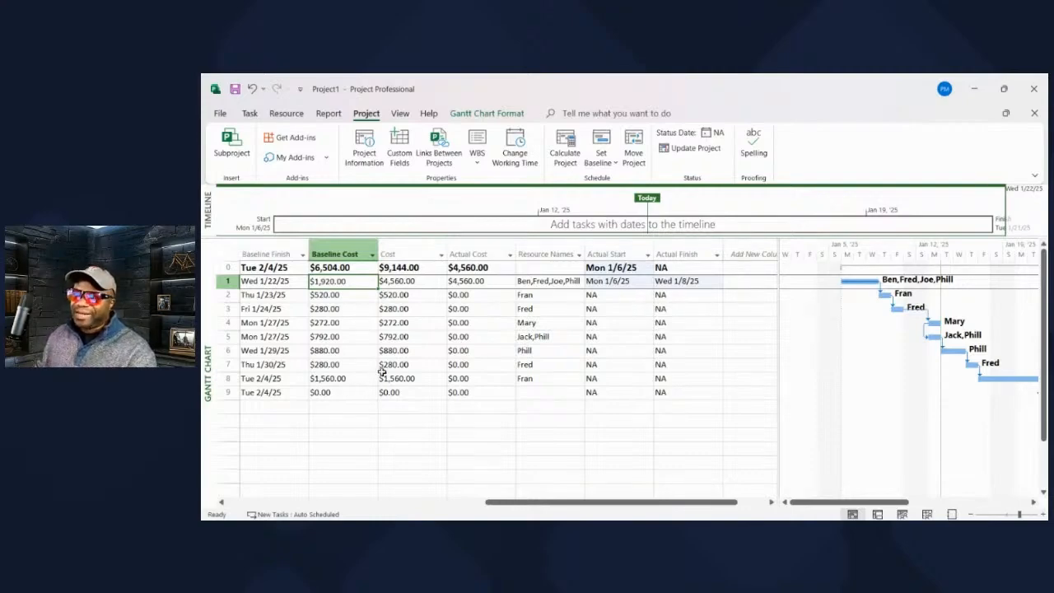
# Compare the Baseline Cost, Cost and Actual Cost columns across the project's tasks.
pyautogui.click(344, 247)
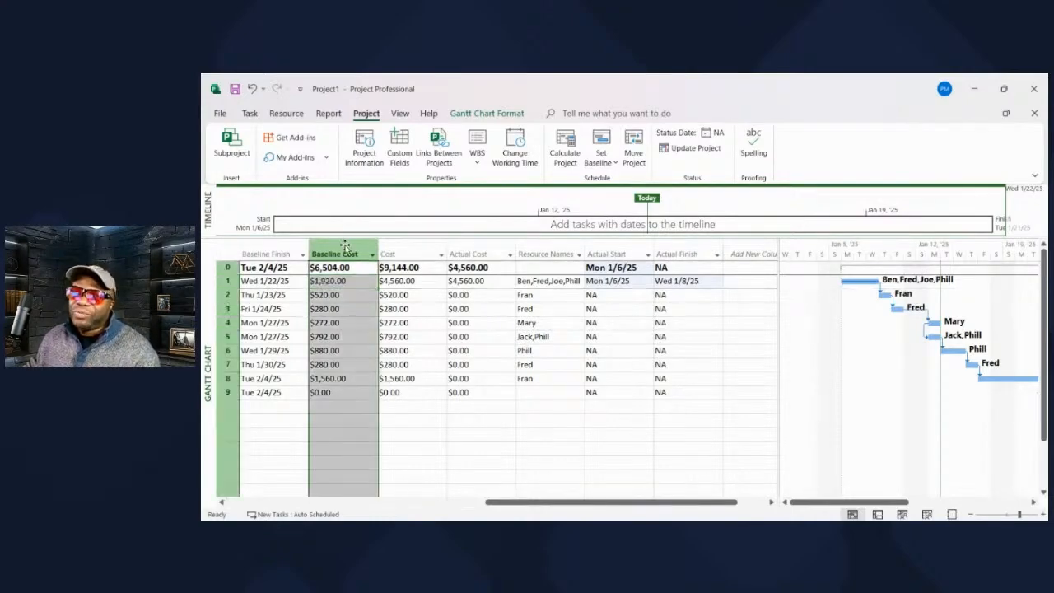
pyautogui.click(400, 255)
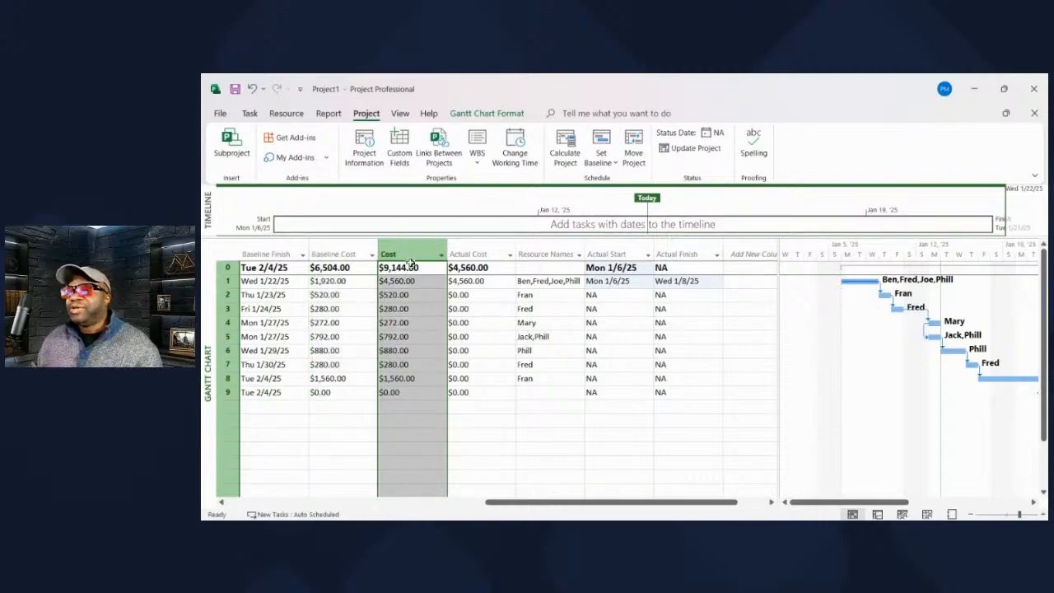
pyautogui.click(754, 282)
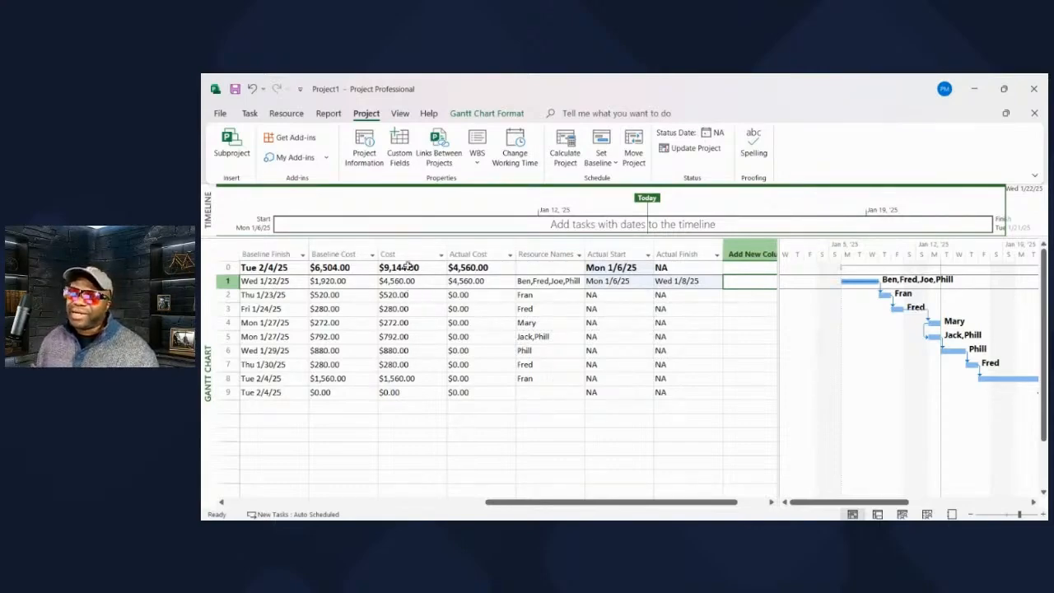
pyautogui.click(346, 254)
pyautogui.moveTo(346, 281); pyautogui.dragTo(347, 333)
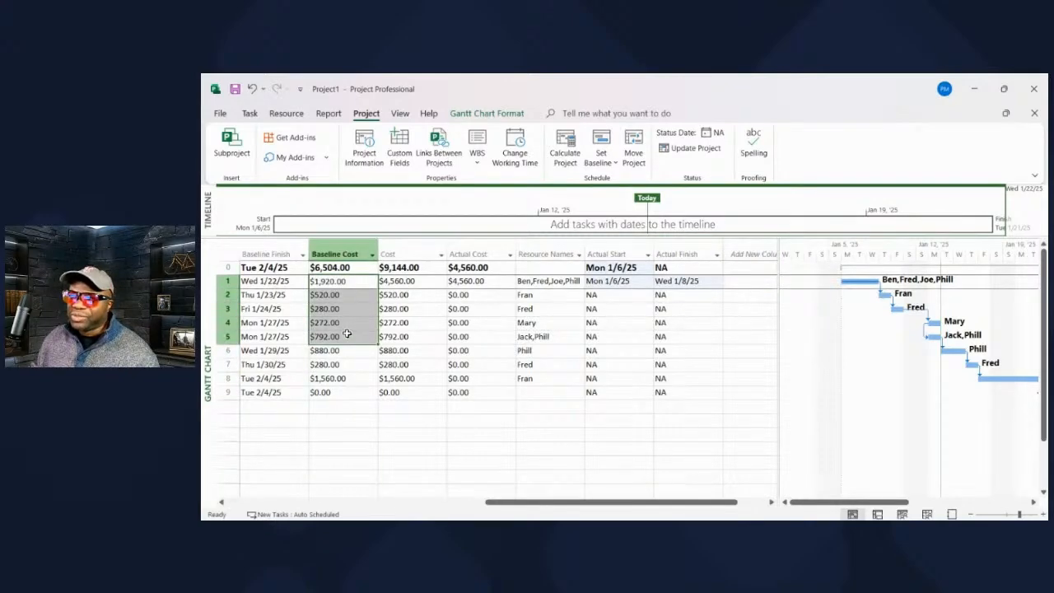
pyautogui.click(408, 254)
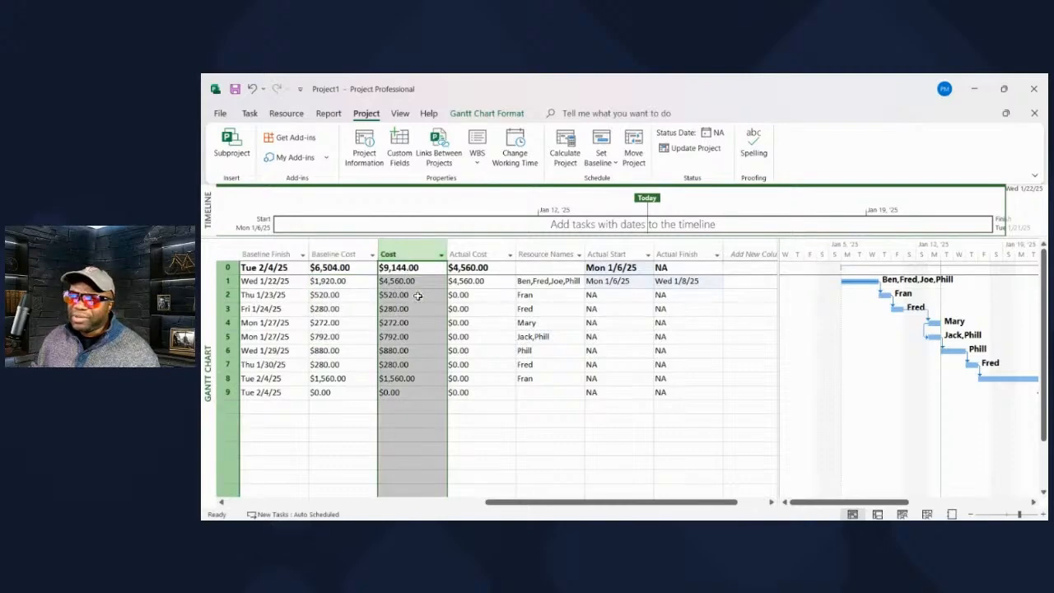
pyautogui.click(491, 254)
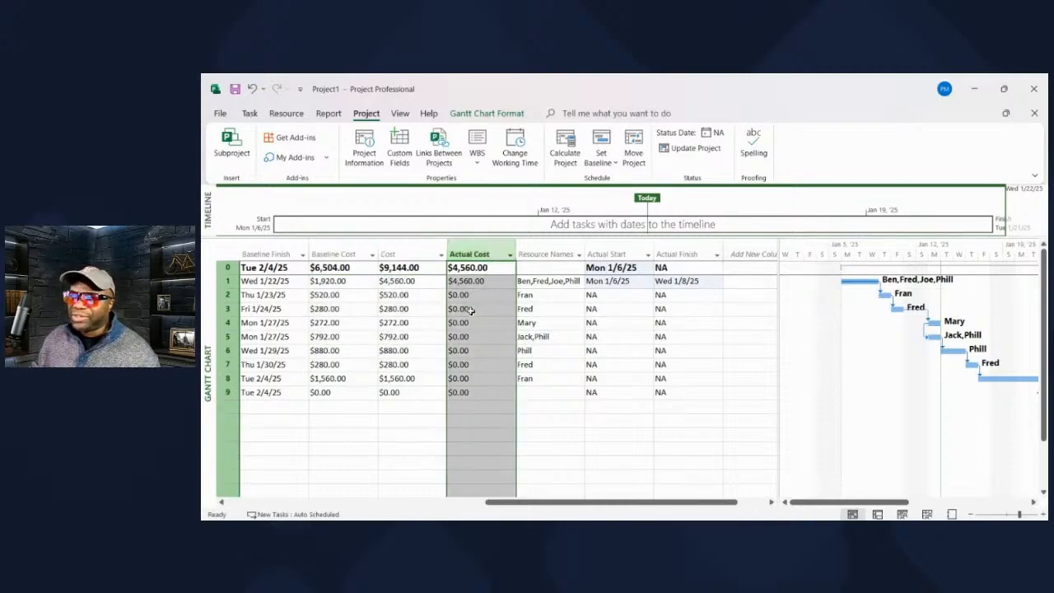
pyautogui.click(406, 312)
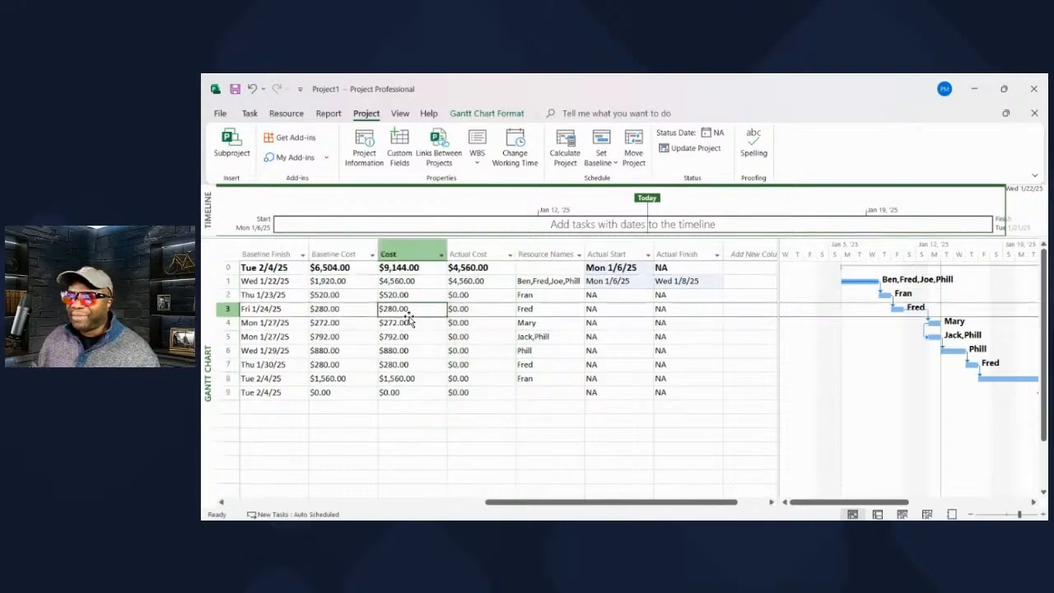
# Examine the Actual Cost, Cost and Baseline Cost totals in the project summary row.
pyautogui.click(476, 268)
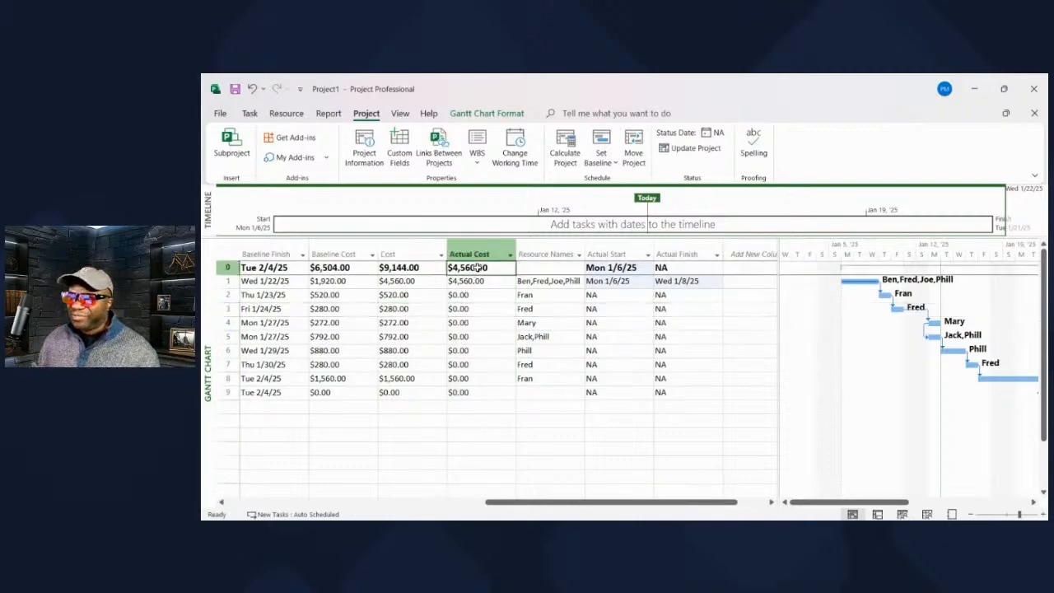
pyautogui.click(408, 268)
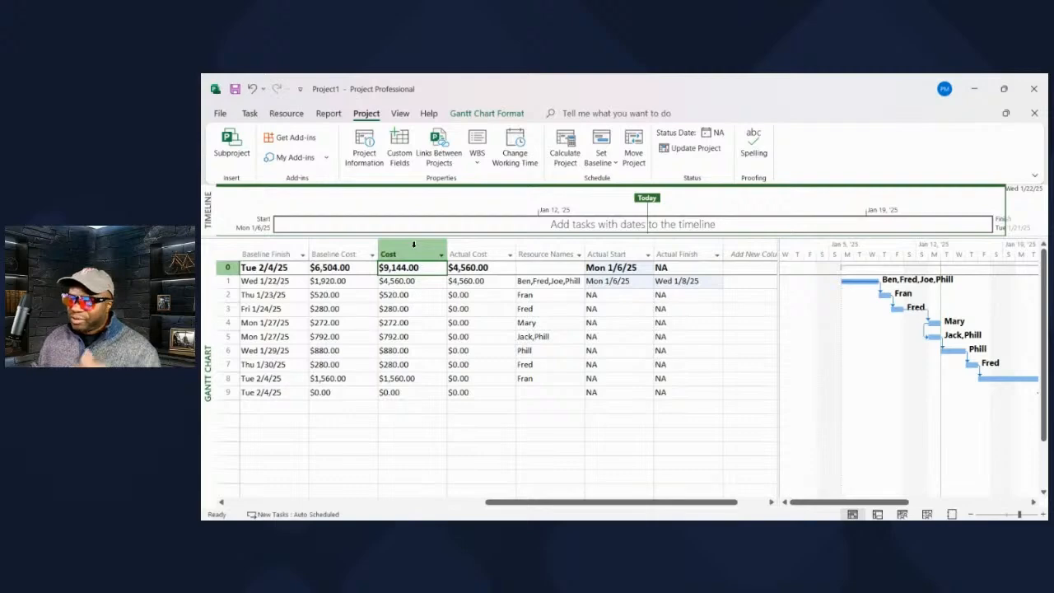
pyautogui.click(350, 268)
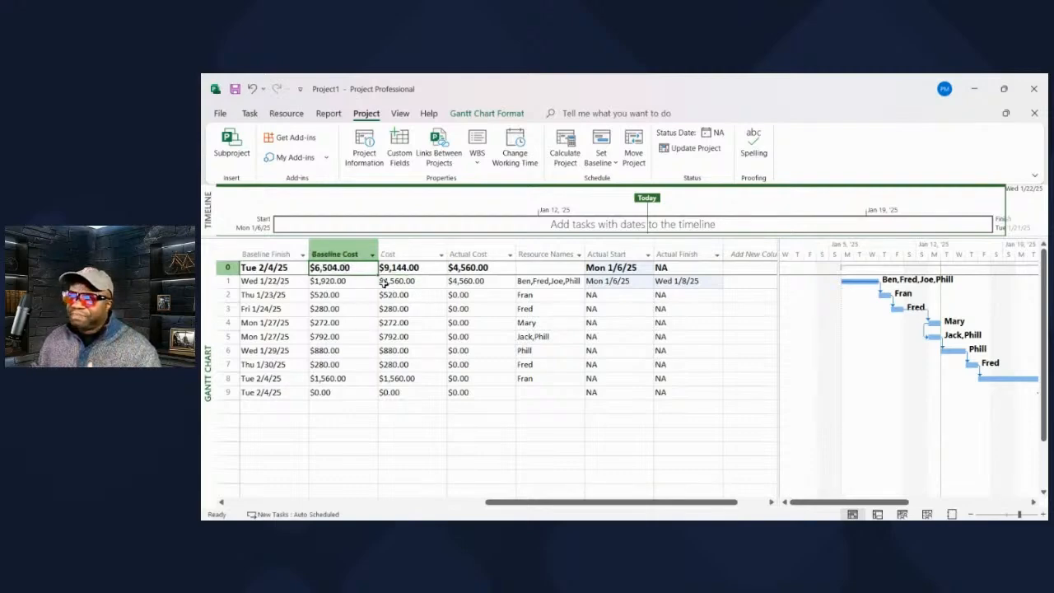
# Review the task names and durations, and resize the task table beside the Gantt chart to show the columns through Baseline Finish.
pyautogui.moveTo(567, 500); pyautogui.dragTo(366, 508)
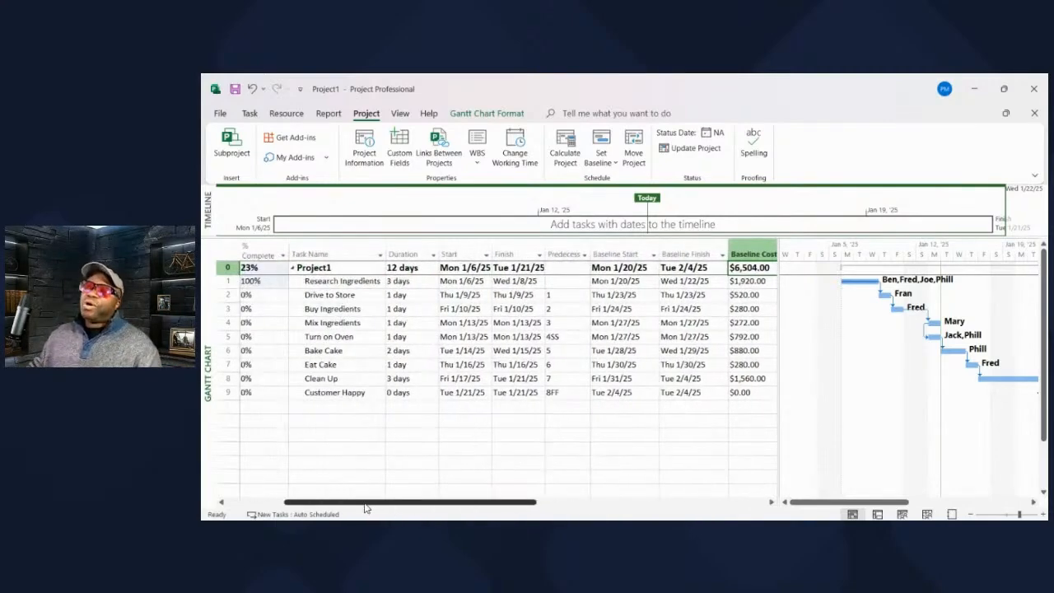
pyautogui.moveTo(797, 268); pyautogui.dragTo(811, 269)
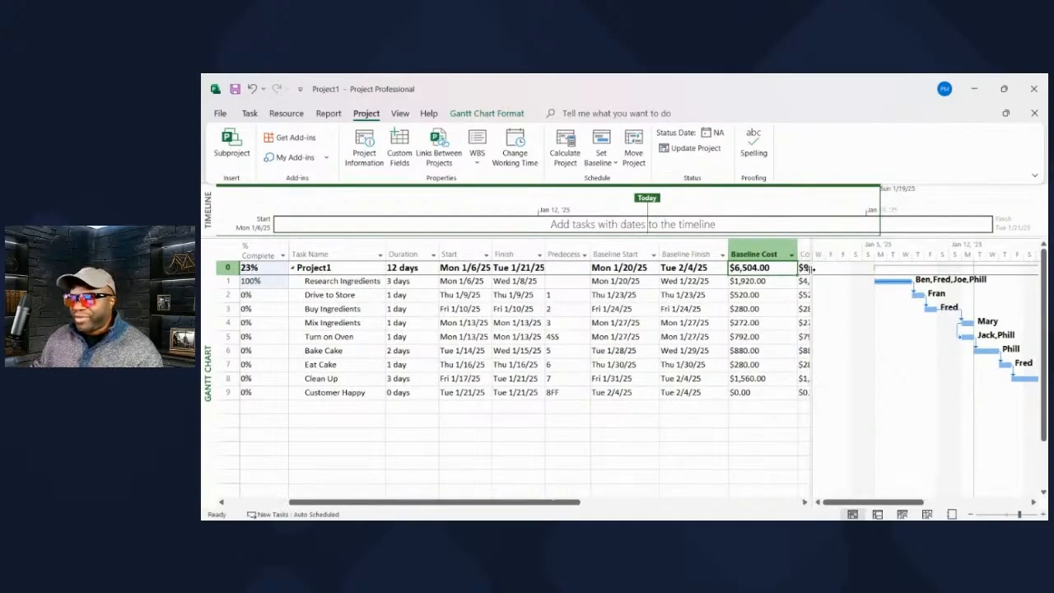
pyautogui.click(325, 252)
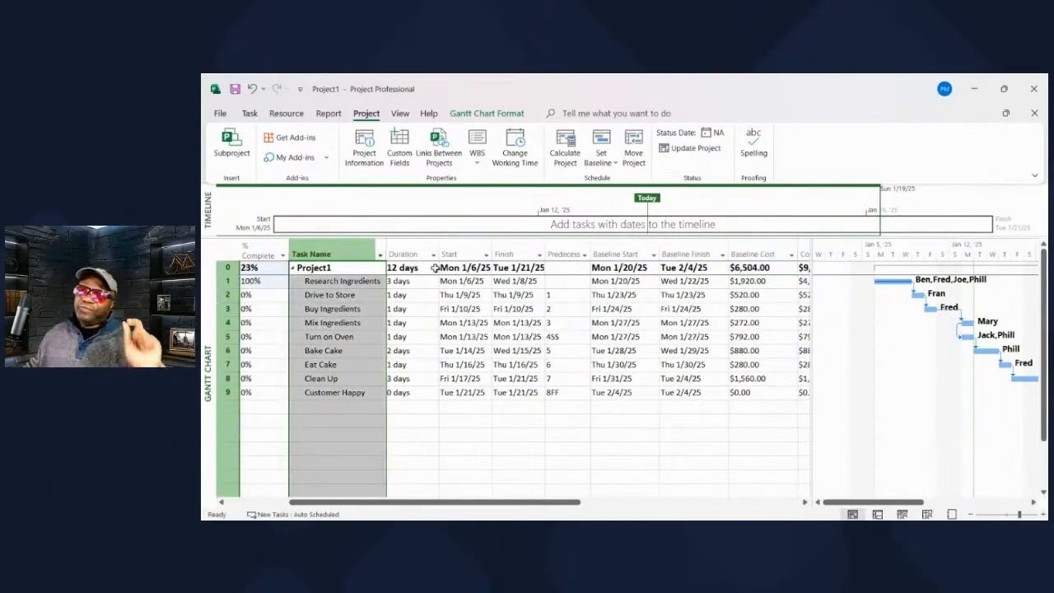
pyautogui.click(368, 285)
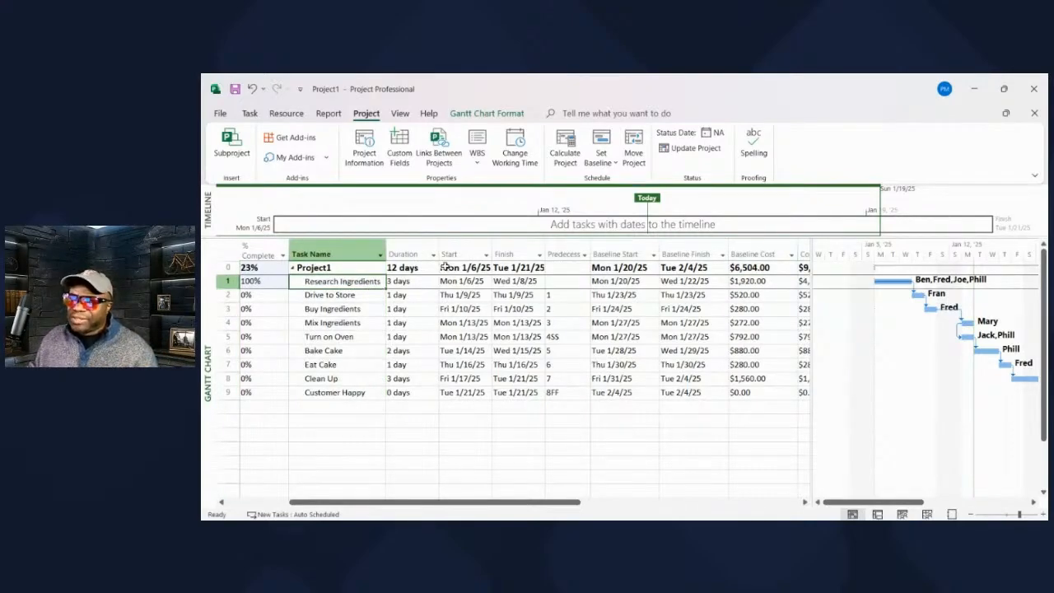
pyautogui.click(414, 250)
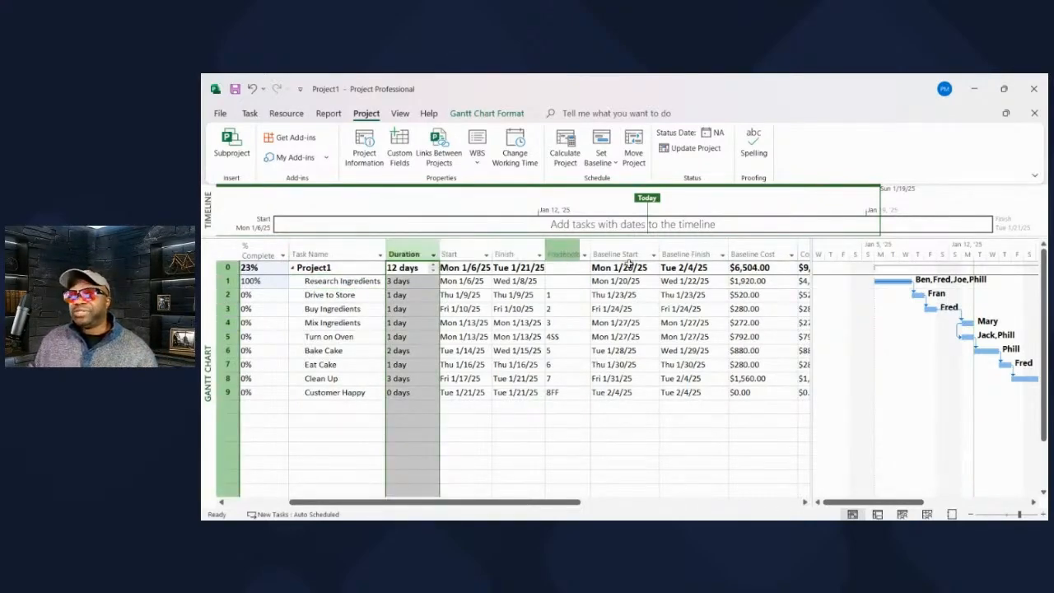
pyautogui.moveTo(811, 251); pyautogui.dragTo(572, 267)
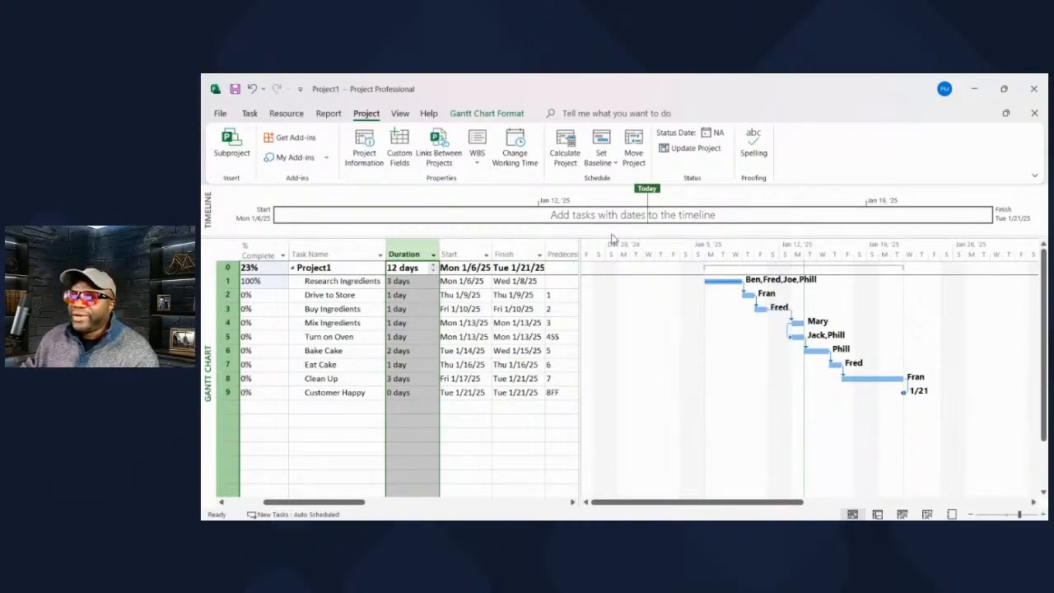
pyautogui.moveTo(579, 270); pyautogui.dragTo(729, 281)
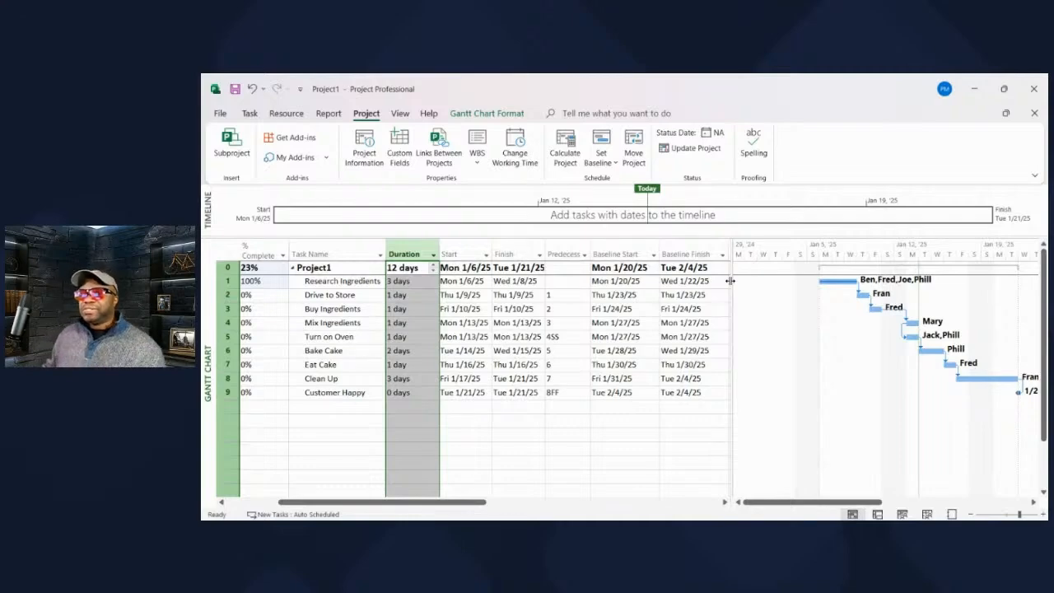